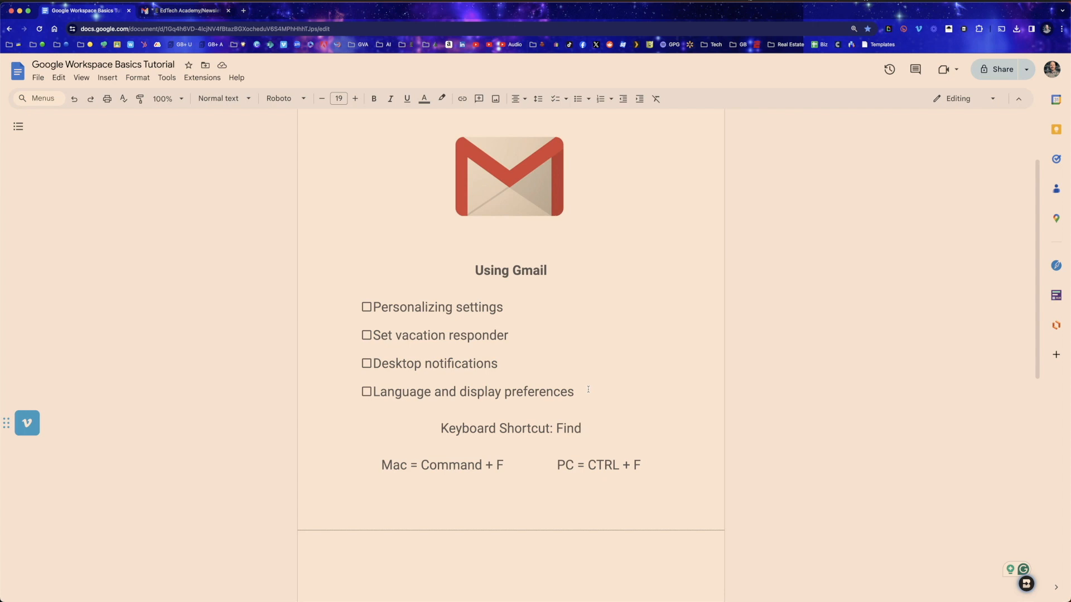
{"action": "scroll", "coordinate": [558, 379], "scroll_direction": "up", "scroll_amount": 2}
{"action": "left_click", "coordinate": [518, 366]}
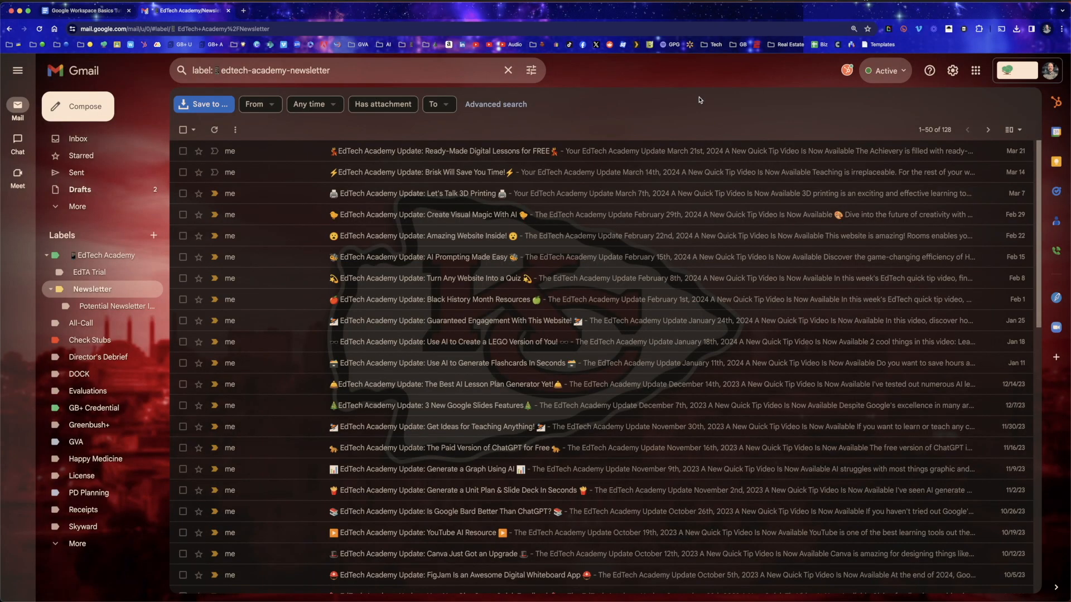
- Open Gmail's quick settings and try the Compact density before returning it to Comfortable
{"action": "left_click", "coordinate": [954, 72]}
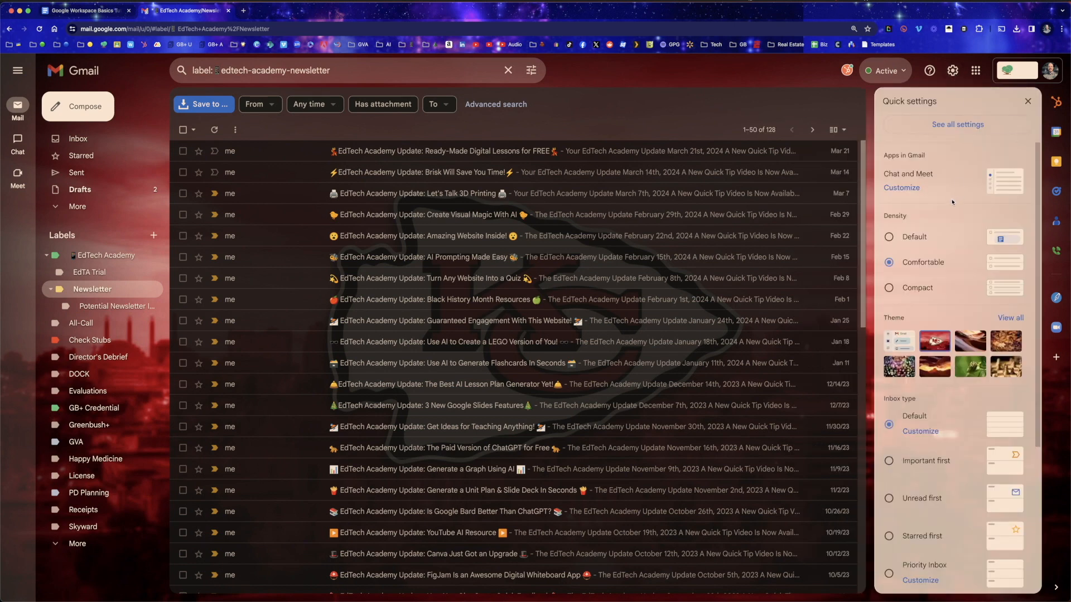
{"action": "scroll", "coordinate": [947, 219], "scroll_direction": "down", "scroll_amount": 1}
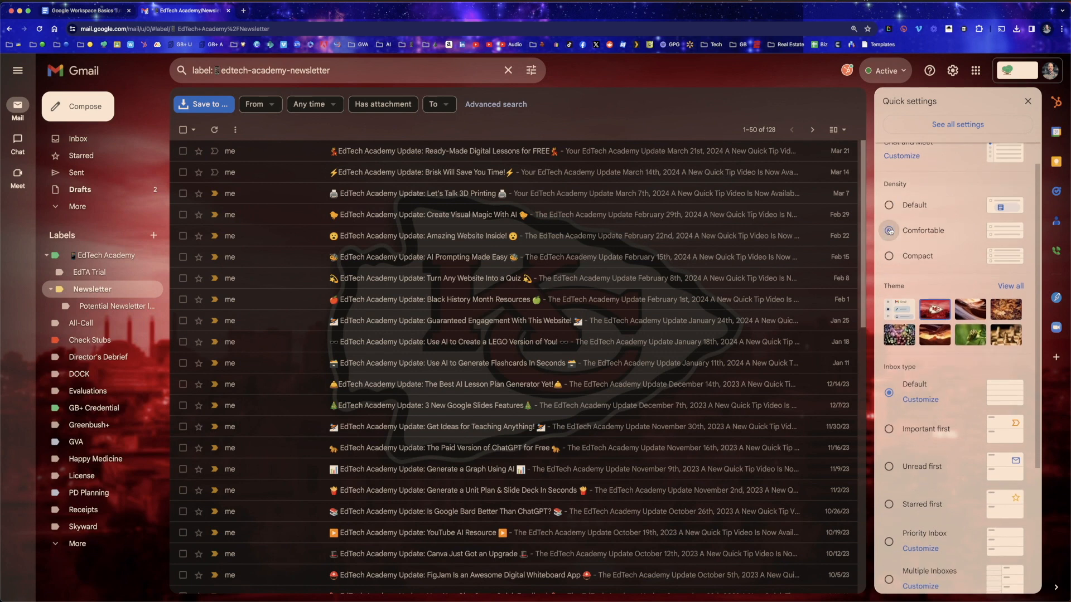
{"action": "left_click", "coordinate": [890, 257]}
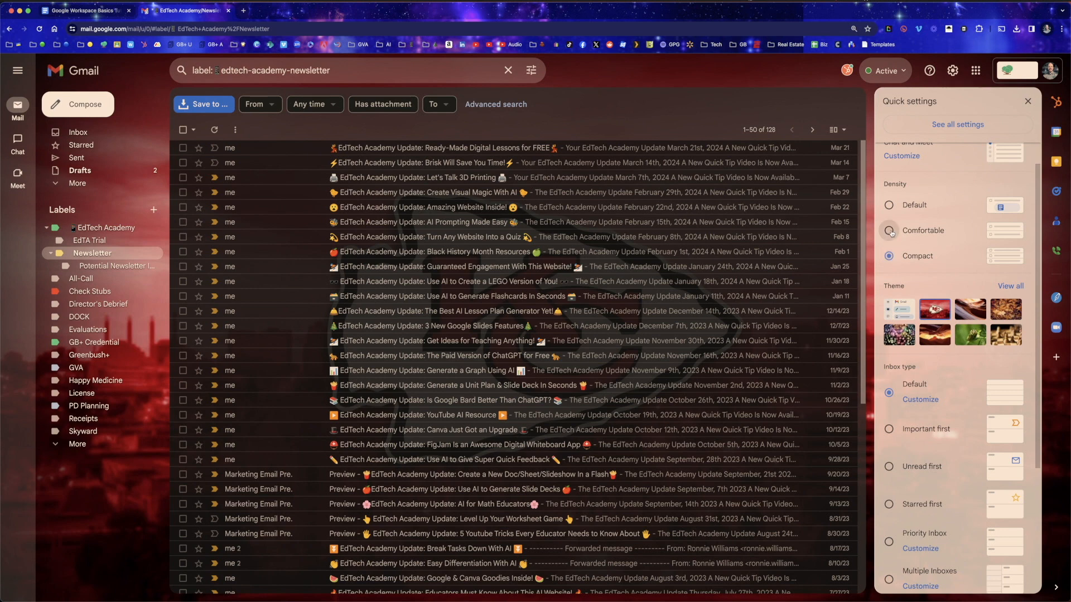
{"action": "left_click", "coordinate": [890, 232]}
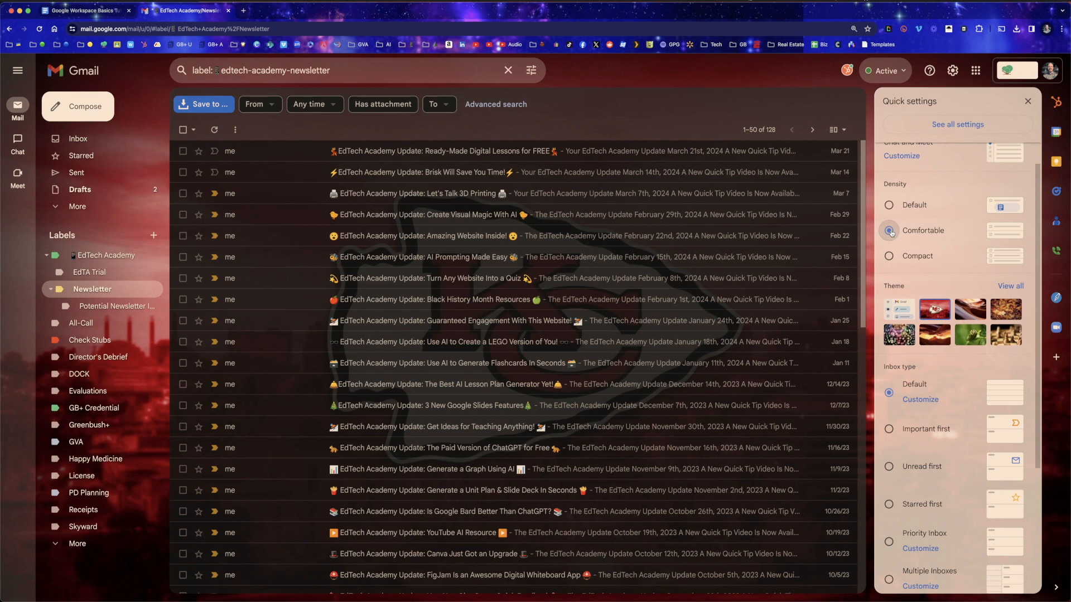
- Try the Right of inbox option for the reading pane in the quick settings
{"action": "scroll", "coordinate": [891, 234], "scroll_direction": "down", "scroll_amount": 1}
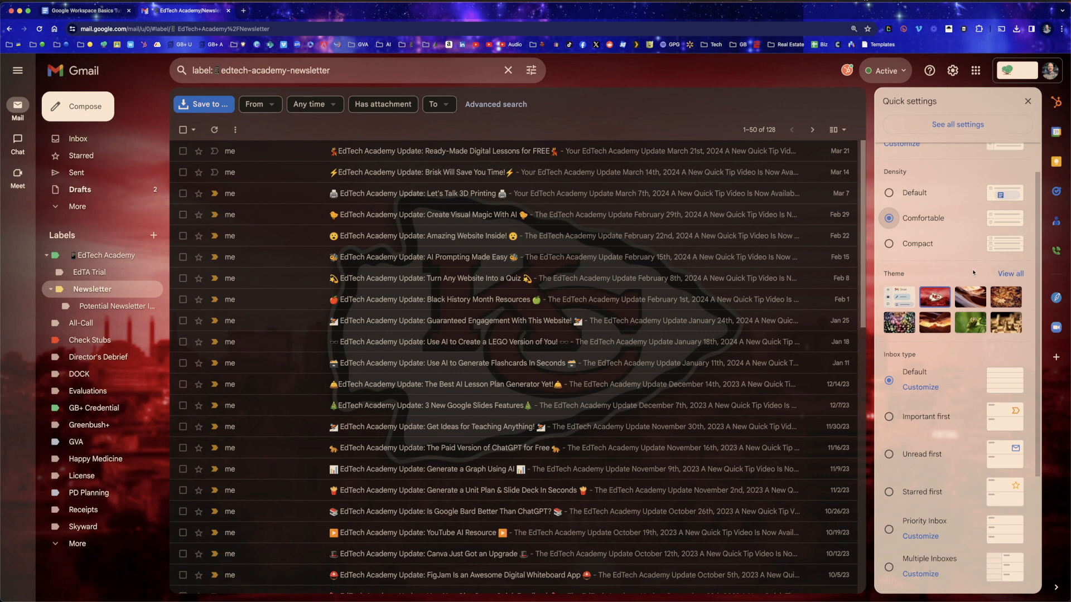
{"action": "scroll", "coordinate": [973, 273], "scroll_direction": "down", "scroll_amount": 2}
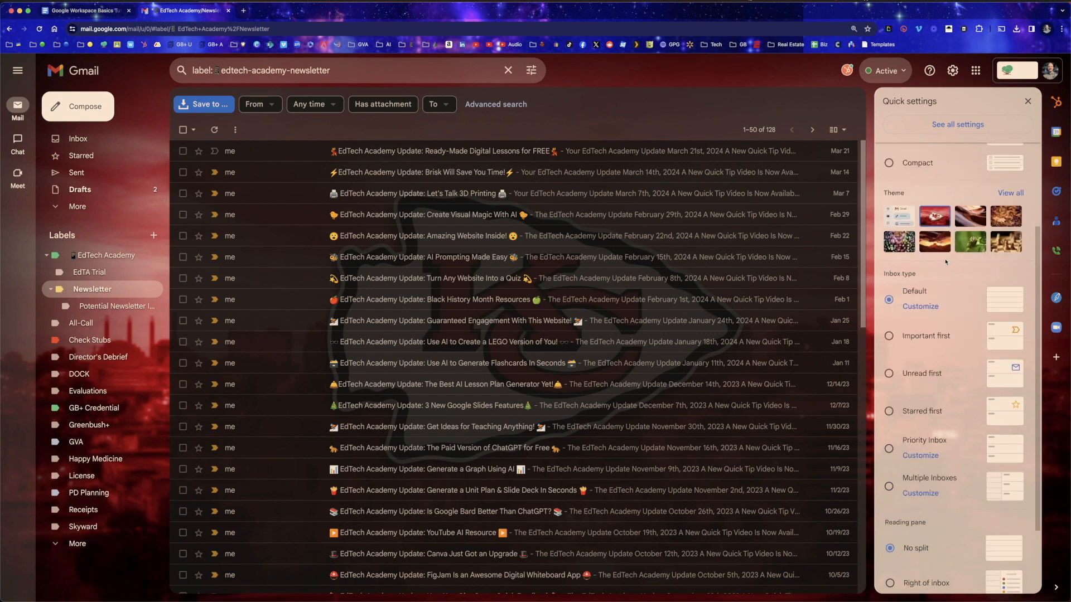
{"action": "scroll", "coordinate": [955, 285], "scroll_direction": "down", "scroll_amount": 2}
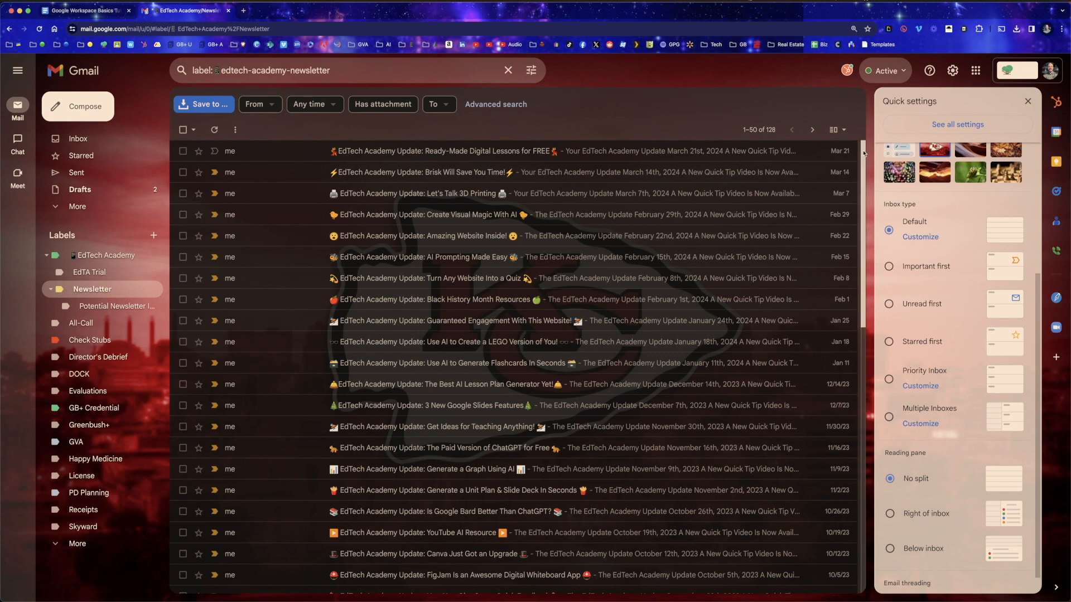
{"action": "scroll", "coordinate": [966, 252], "scroll_direction": "down", "scroll_amount": 1}
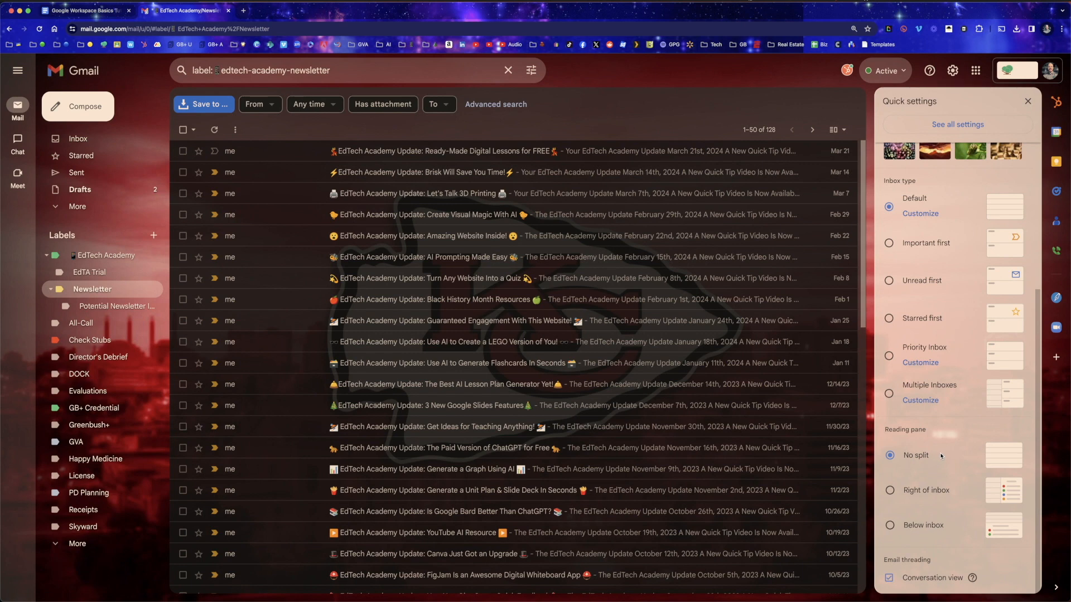
{"action": "left_click", "coordinate": [891, 491]}
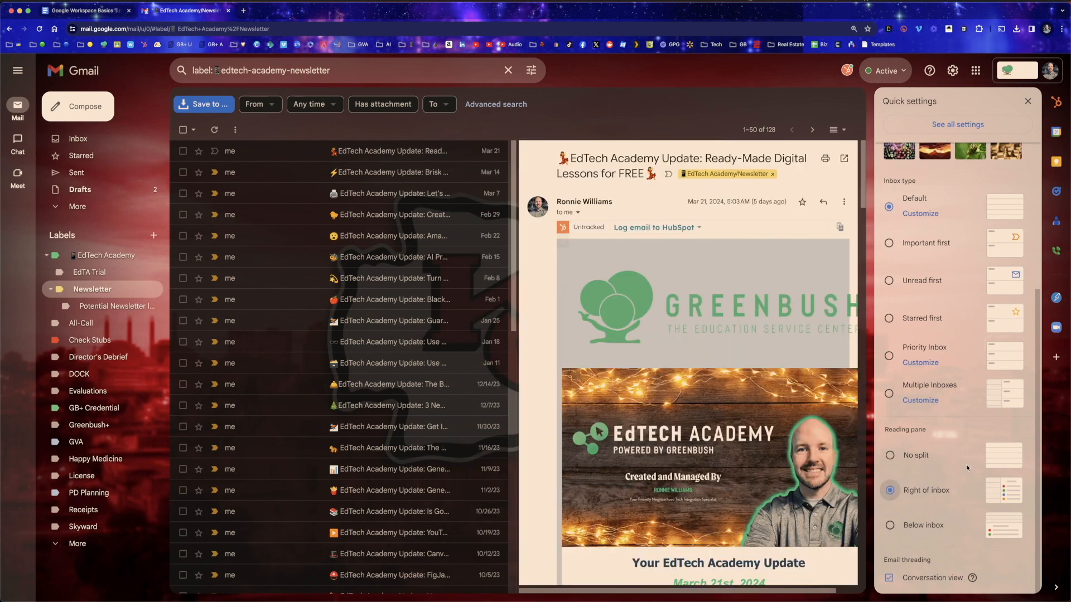
- Preview the "Brisk Will Save You Time!" email beside the inbox and widen its reading pane
{"action": "left_click", "coordinate": [369, 173]}
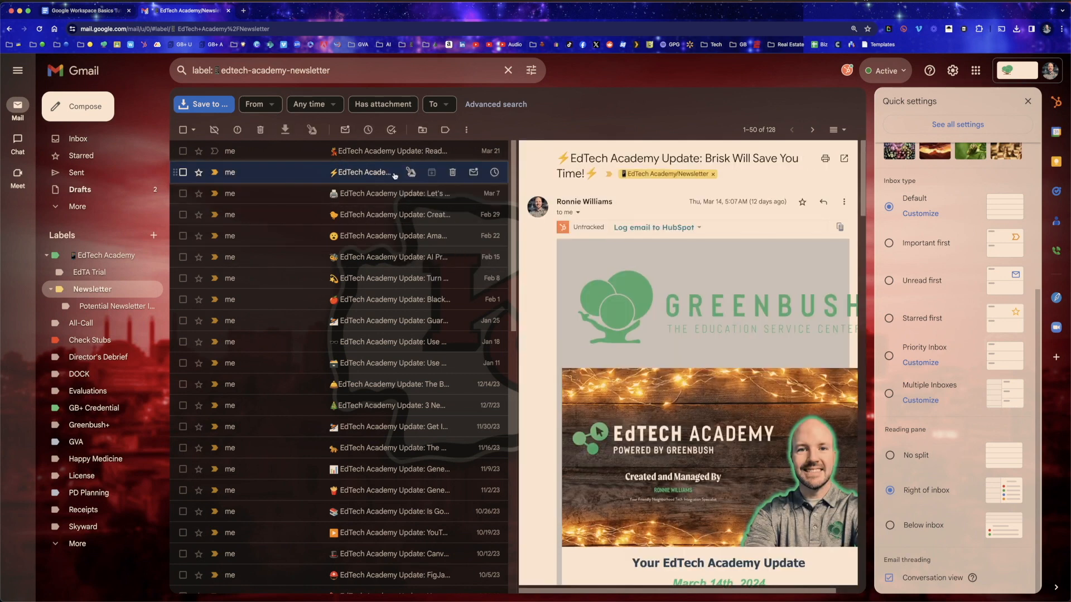
{"action": "scroll", "coordinate": [697, 289], "scroll_direction": "down", "scroll_amount": 3}
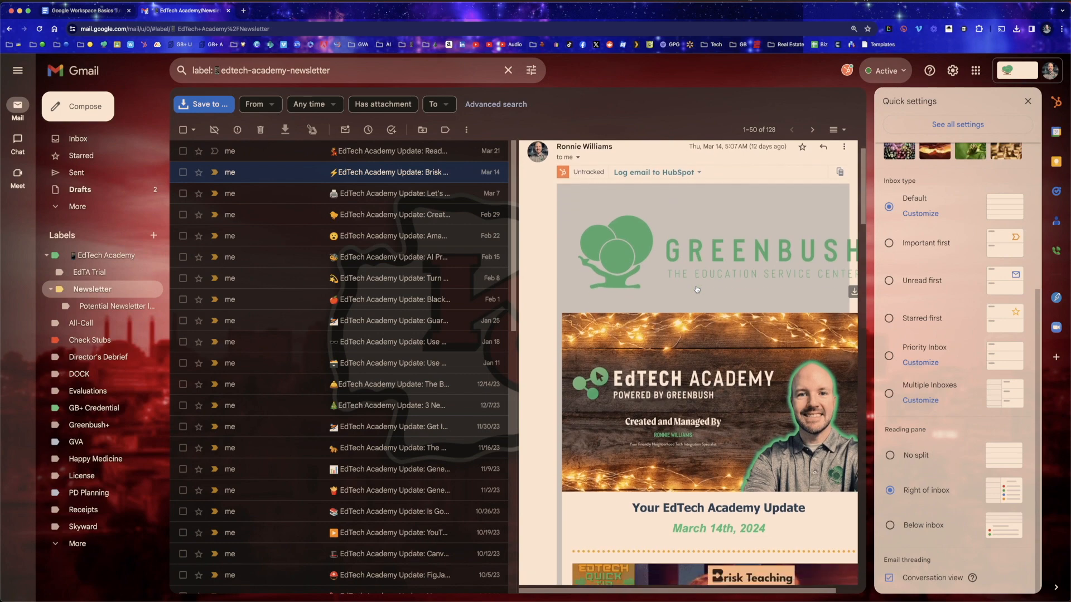
{"action": "scroll", "coordinate": [696, 290], "scroll_direction": "down", "scroll_amount": 7}
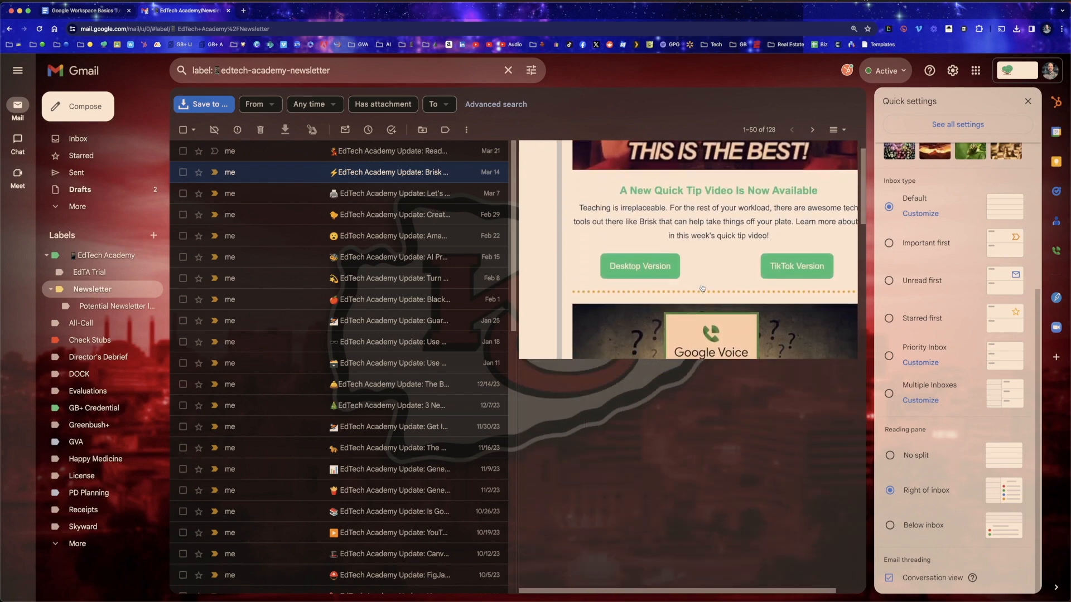
{"action": "scroll", "coordinate": [703, 289], "scroll_direction": "up", "scroll_amount": 10}
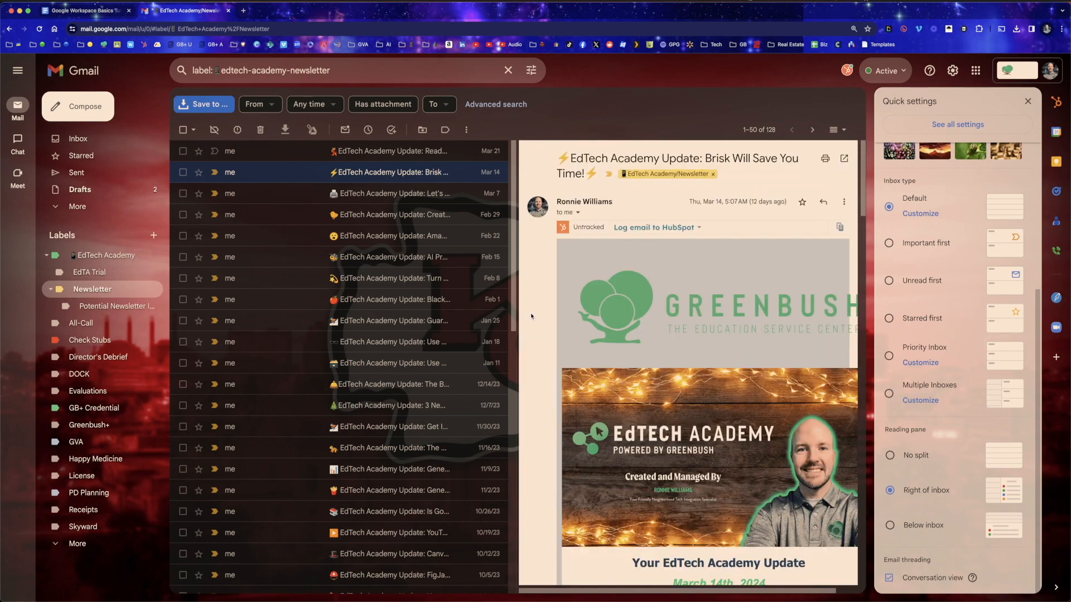
{"action": "left_click_drag", "start_coordinate": [518, 314], "coordinate": [459, 312]}
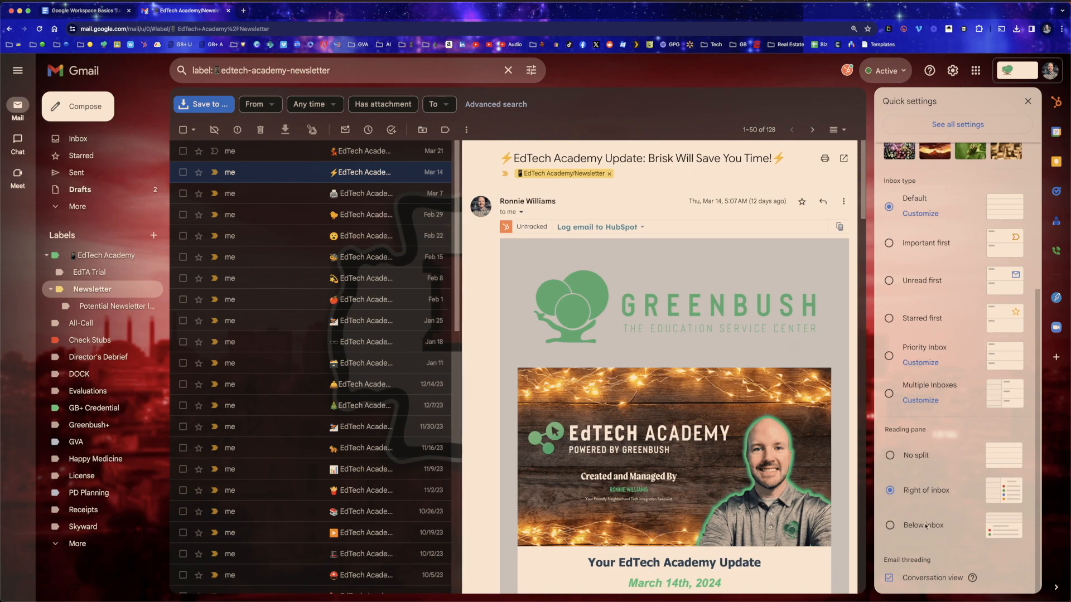
- Try the reading pane below the inbox, previewing the 3D Printing and Brisk emails there, and restore No split
{"action": "left_click", "coordinate": [891, 526]}
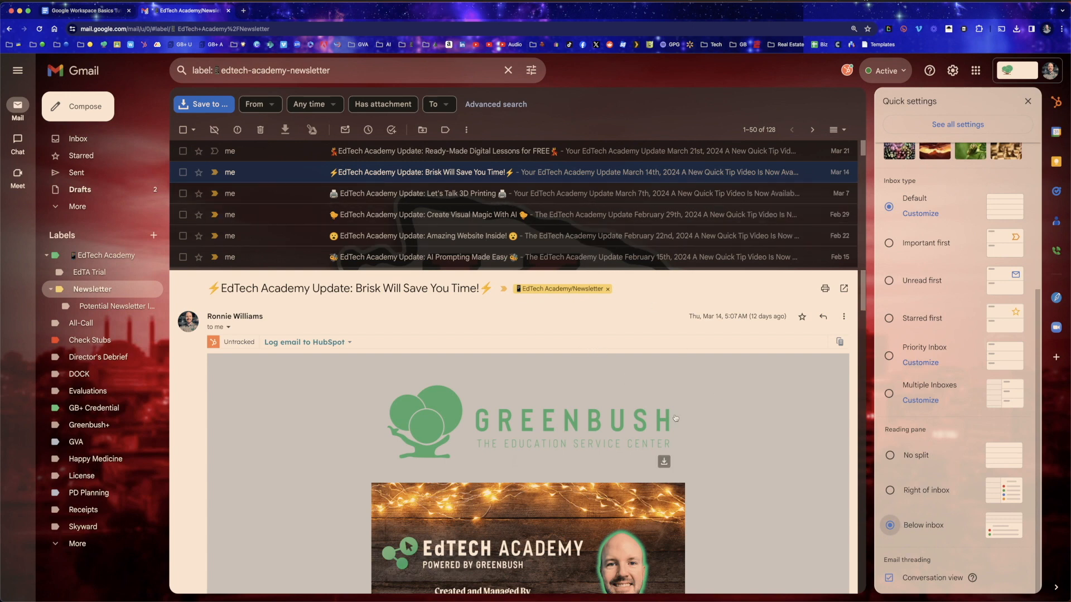
{"action": "scroll", "coordinate": [733, 429], "scroll_direction": "down", "scroll_amount": 3}
{"action": "scroll", "coordinate": [733, 429], "scroll_direction": "down", "scroll_amount": 5}
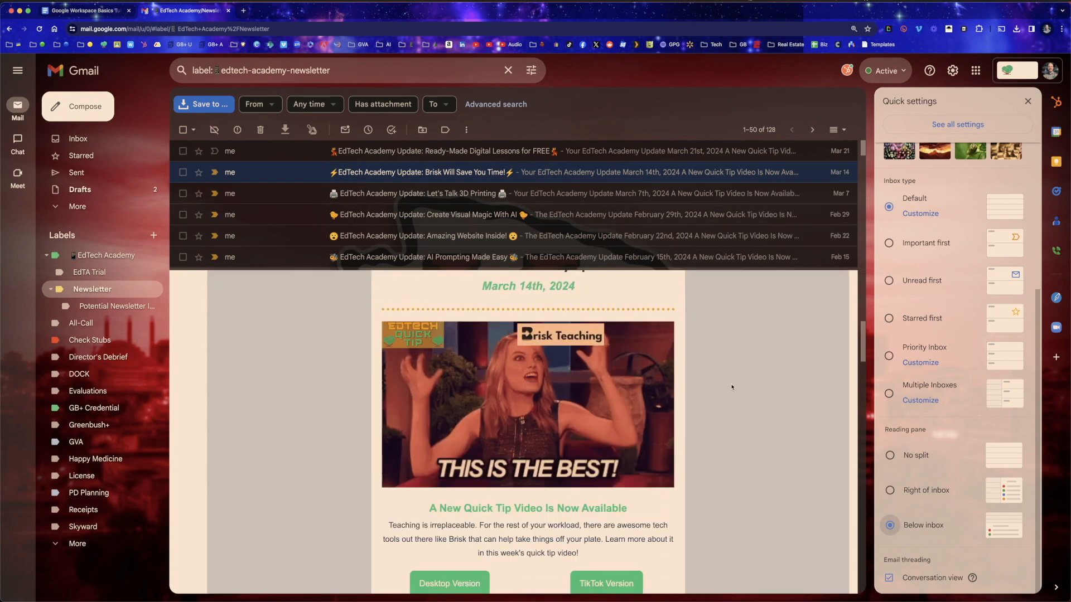
{"action": "scroll", "coordinate": [731, 387], "scroll_direction": "down", "scroll_amount": 1}
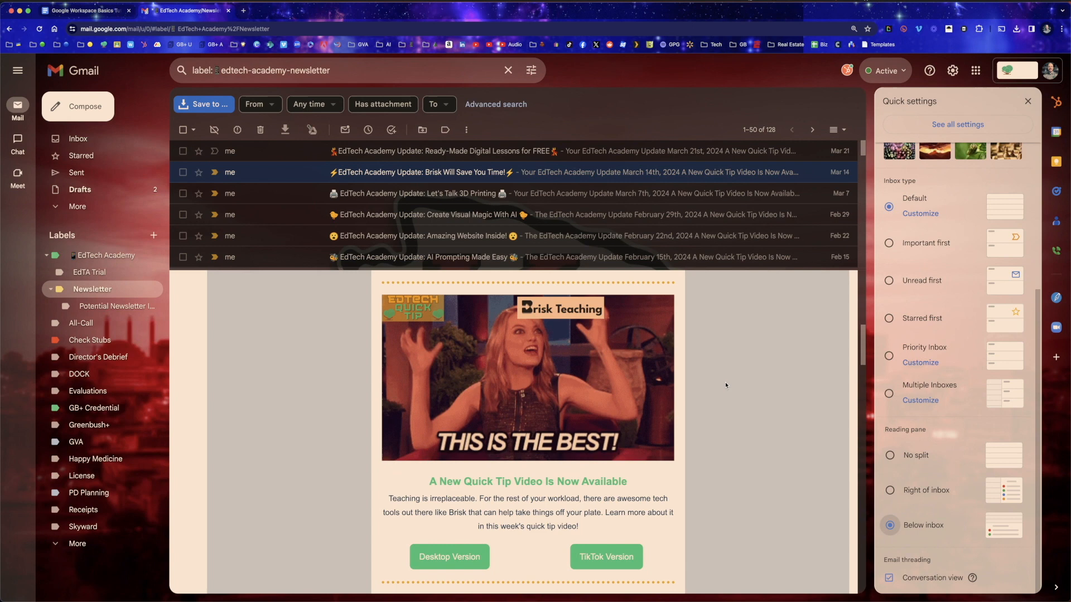
{"action": "left_click", "coordinate": [477, 194]}
{"action": "left_click", "coordinate": [462, 173]}
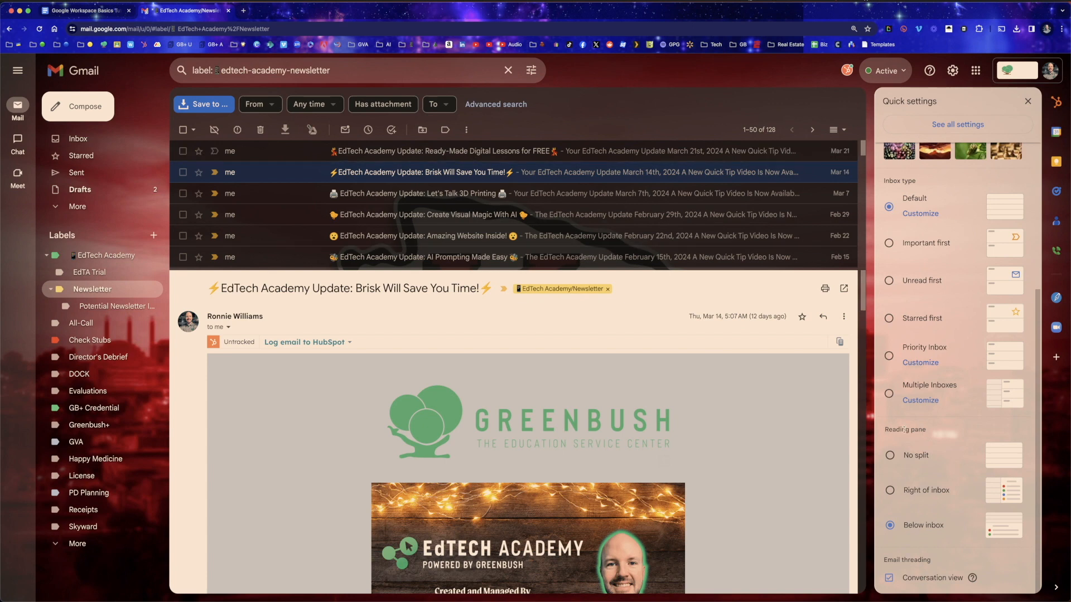
{"action": "left_click", "coordinate": [898, 455]}
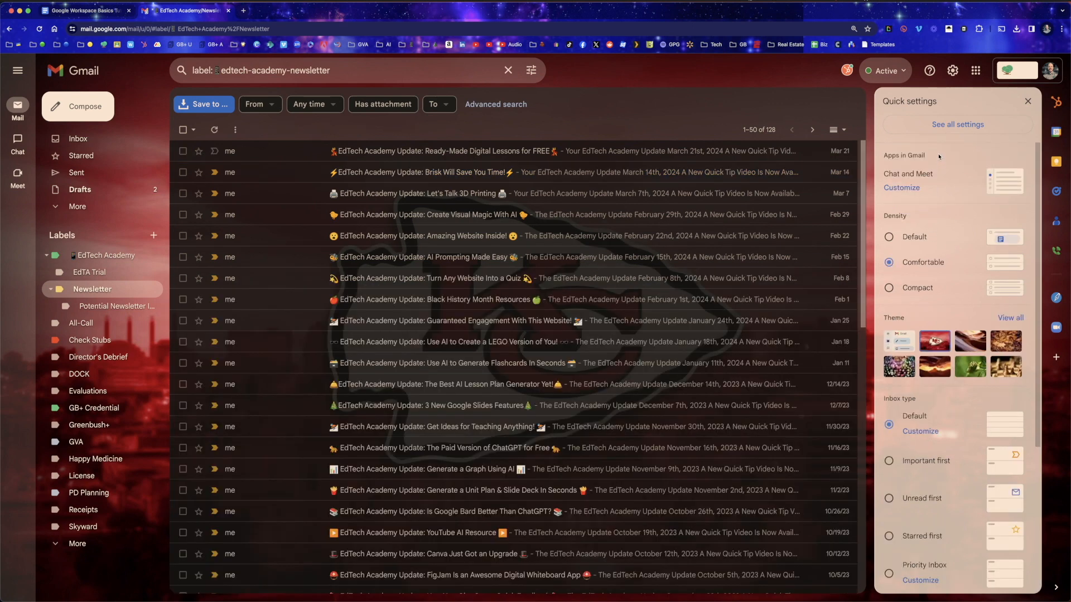
- Open Gmail's full settings and look through the options on the General page
{"action": "left_click", "coordinate": [948, 127]}
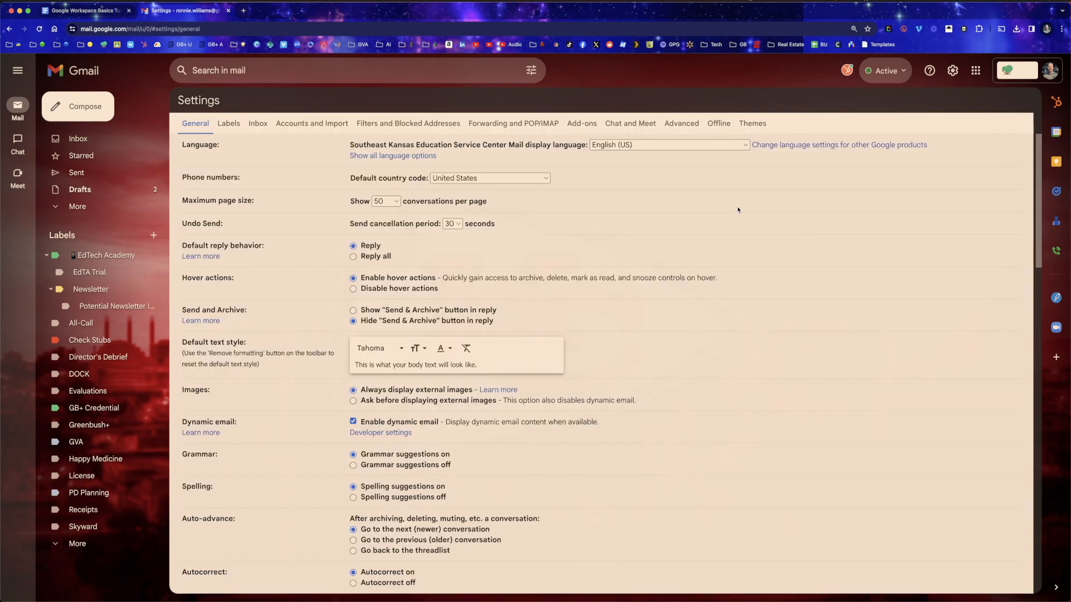
{"action": "scroll", "coordinate": [738, 210], "scroll_direction": "down", "scroll_amount": 10}
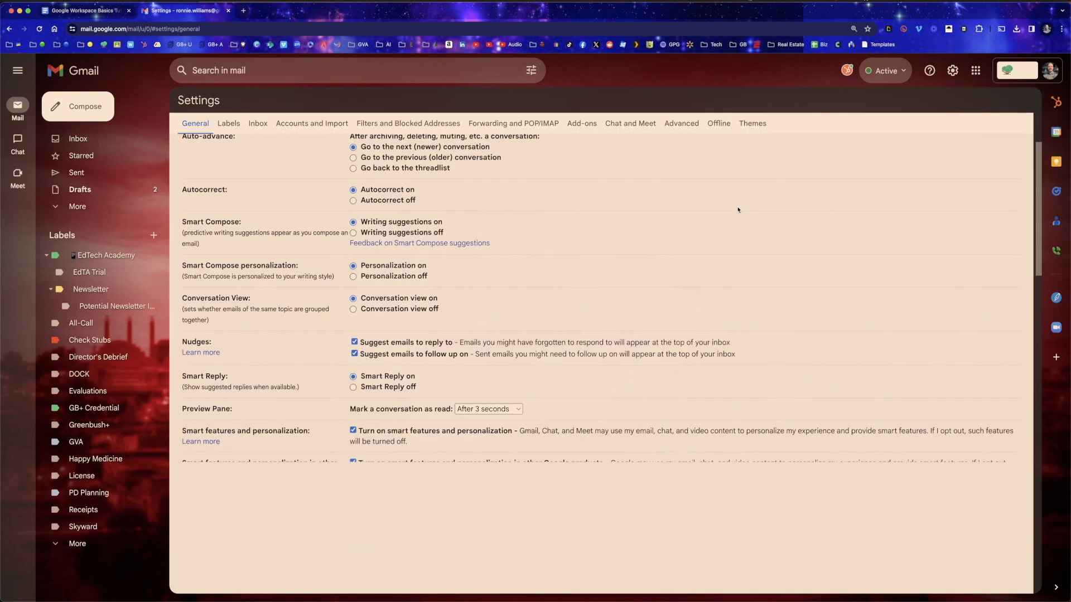
{"action": "scroll", "coordinate": [738, 210], "scroll_direction": "down", "scroll_amount": 7}
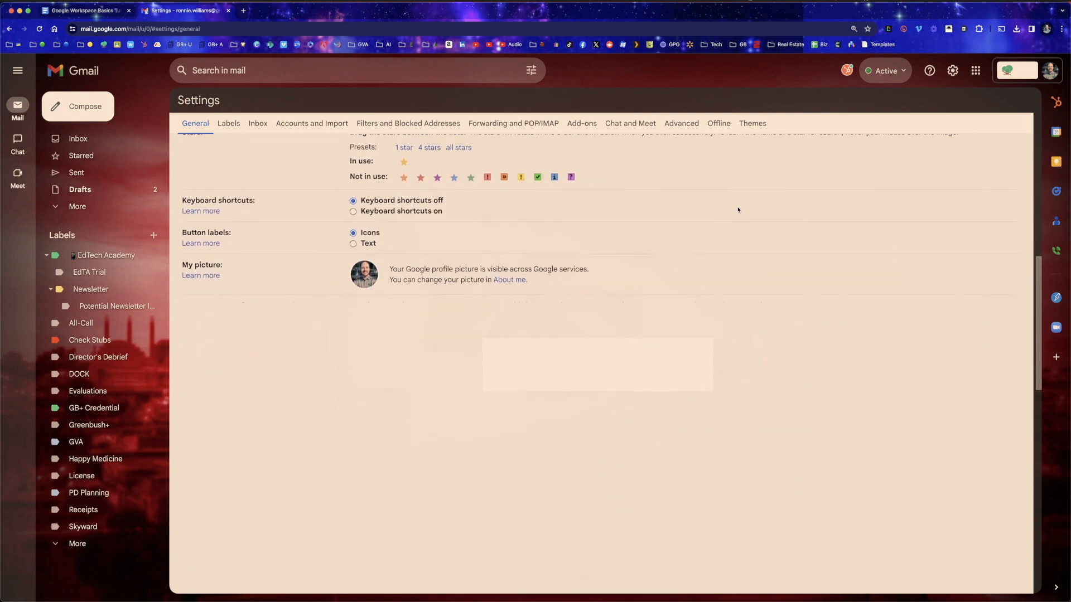
{"action": "scroll", "coordinate": [738, 210], "scroll_direction": "up", "scroll_amount": 15}
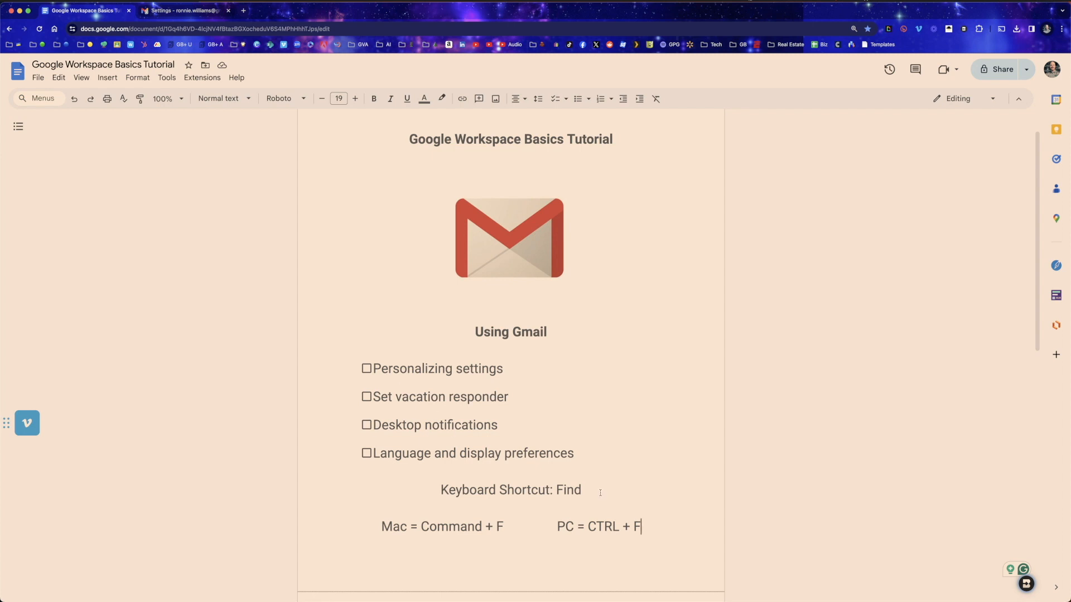
- Highlight the Find shortcut line in the tutorial document, deselect it, and check off "Personalizing settings"
{"action": "left_click_drag", "start_coordinate": [641, 526], "coordinate": [344, 519]}
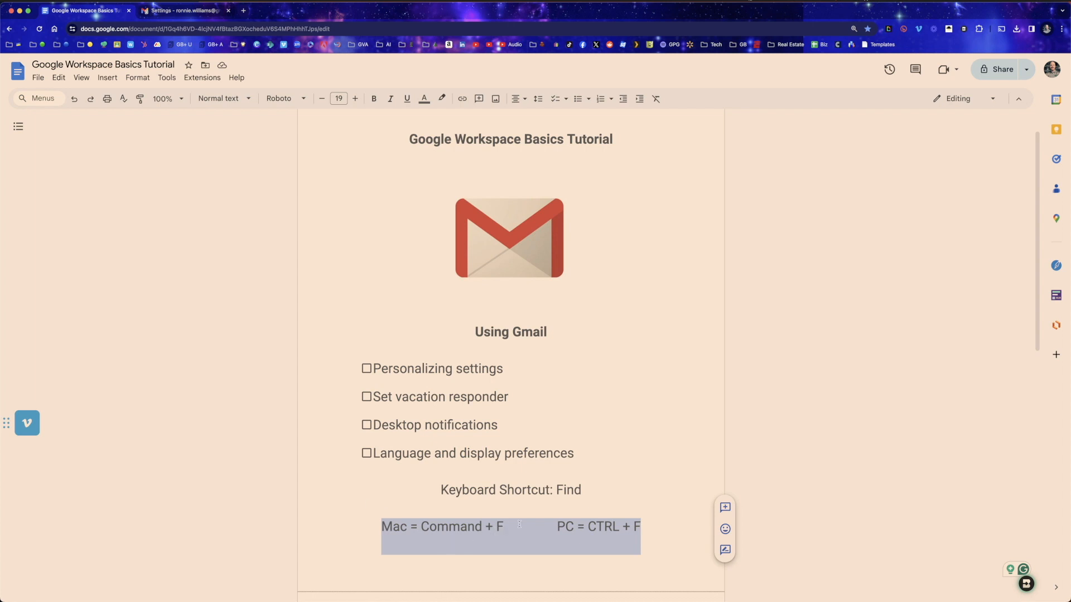
{"action": "left_click", "coordinate": [648, 525]}
{"action": "left_click", "coordinate": [366, 369]}
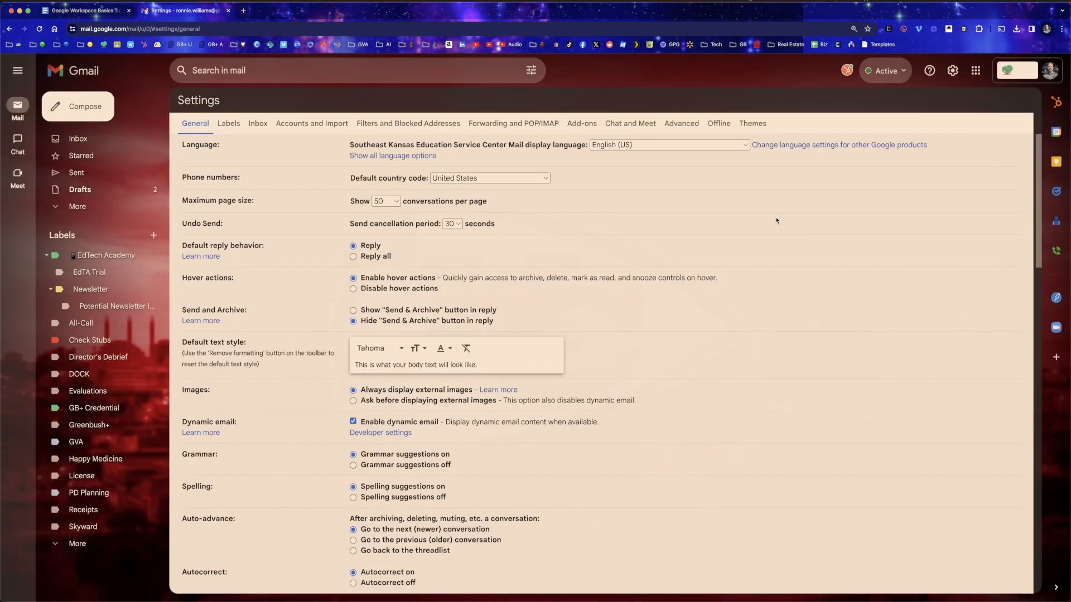
- Search the Gmail settings page for "vacation" and step through the matches
{"action": "key", "text": "super+f"}
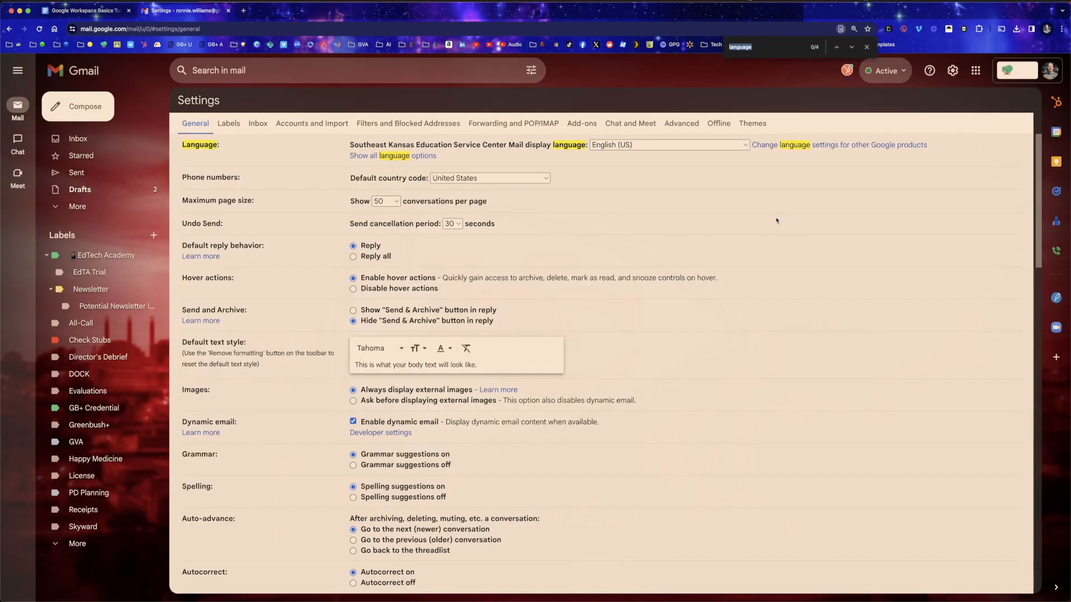
{"action": "type", "text": "vacation"}
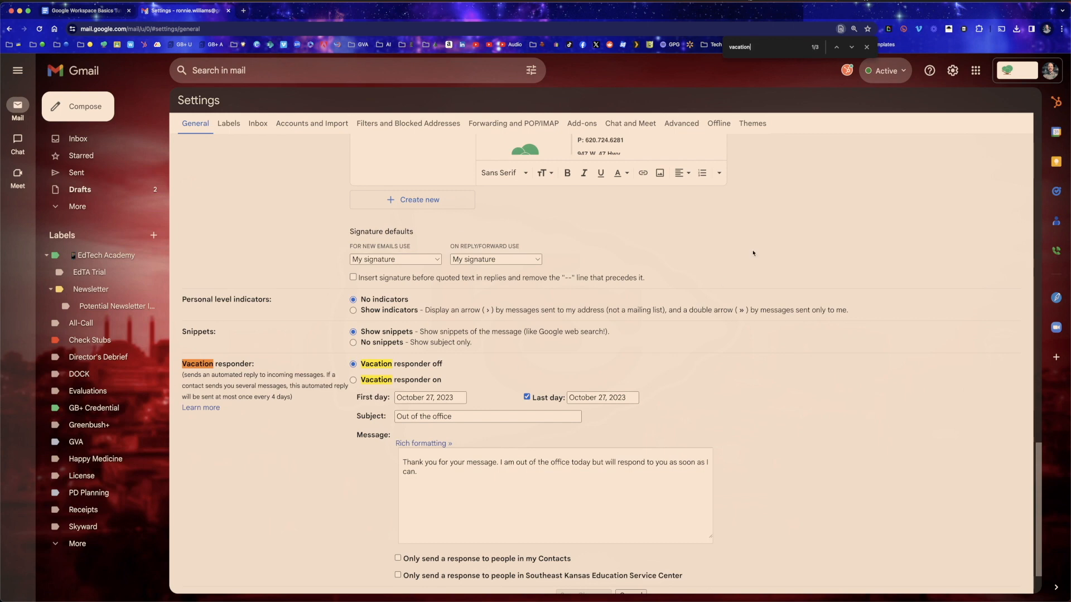
{"action": "left_click", "coordinate": [851, 48]}
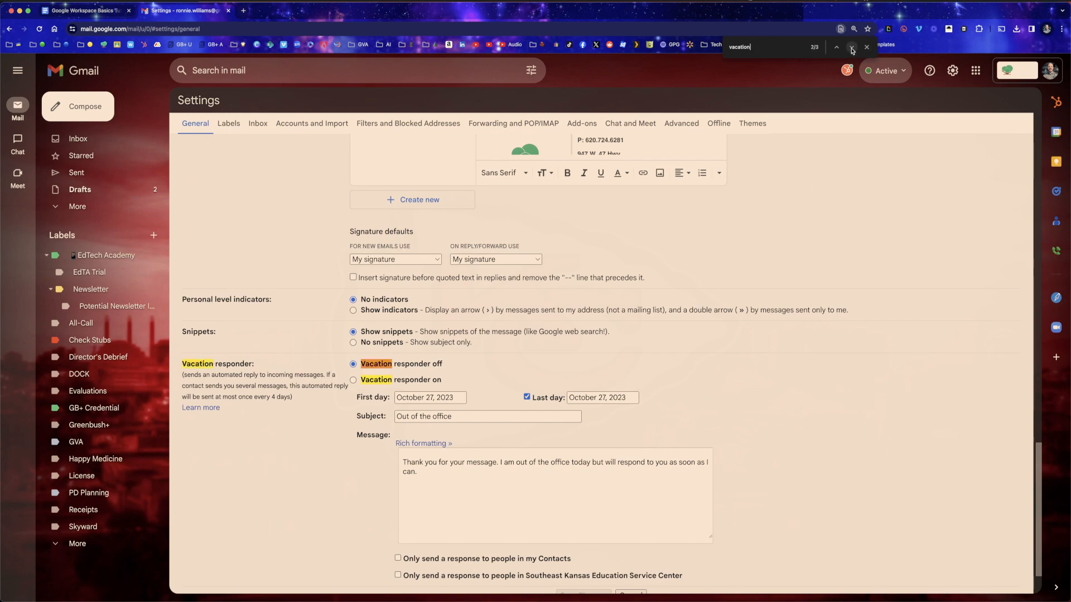
{"action": "left_click", "coordinate": [852, 48]}
{"action": "left_click", "coordinate": [851, 48]}
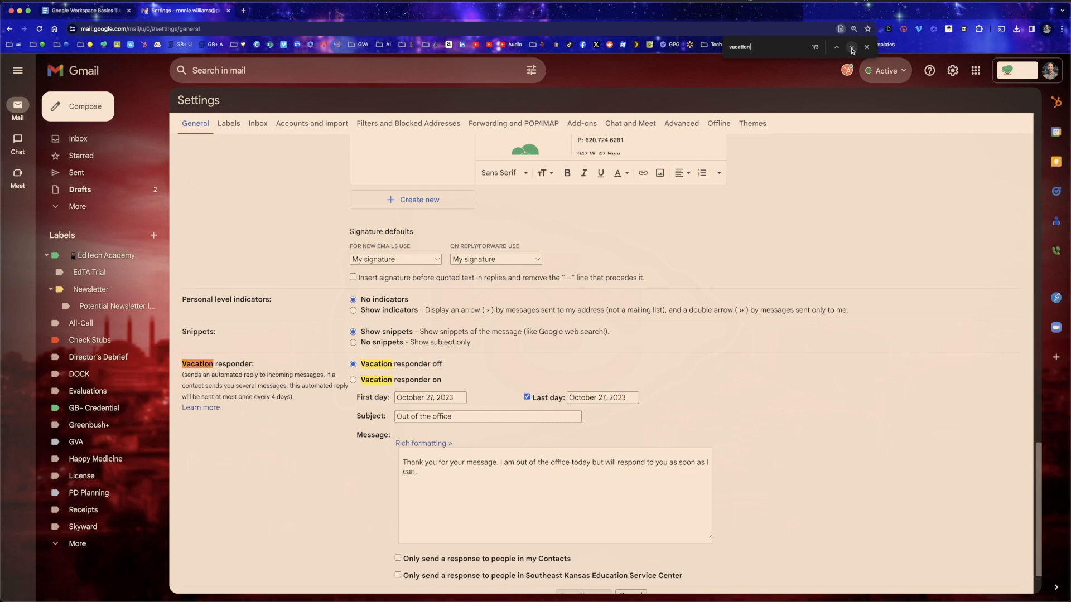
- Turn on the vacation responder in the General settings and open the calendars for its first day and last day
{"action": "scroll", "coordinate": [744, 380], "scroll_direction": "down", "scroll_amount": 1}
{"action": "scroll", "coordinate": [781, 363], "scroll_direction": "up", "scroll_amount": 5}
{"action": "scroll", "coordinate": [802, 355], "scroll_direction": "up", "scroll_amount": 10}
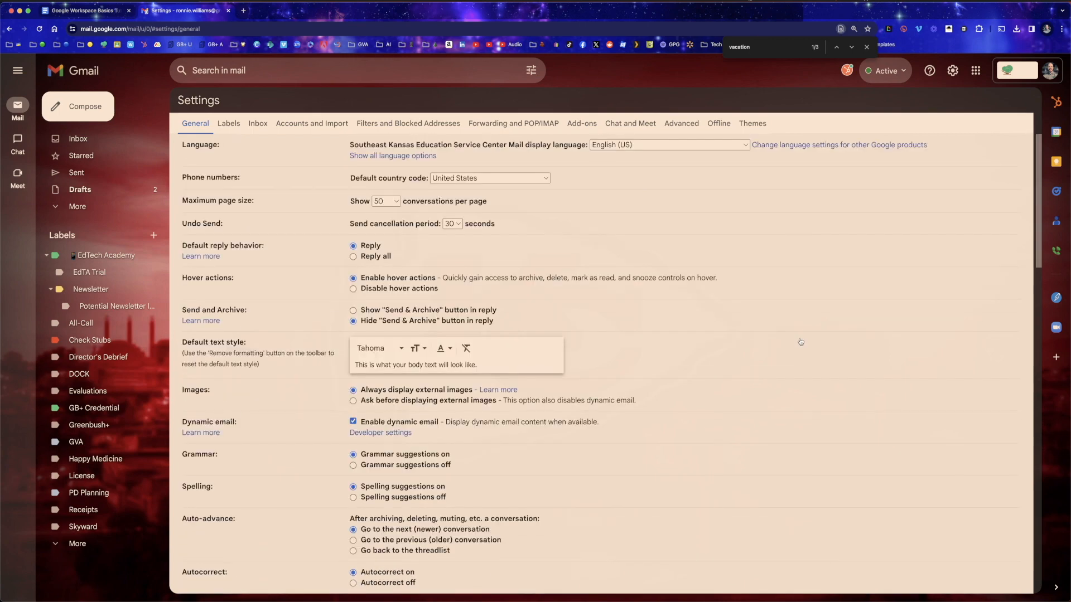
{"action": "scroll", "coordinate": [800, 342], "scroll_direction": "down", "scroll_amount": 10}
{"action": "scroll", "coordinate": [822, 311], "scroll_direction": "down", "scroll_amount": 10}
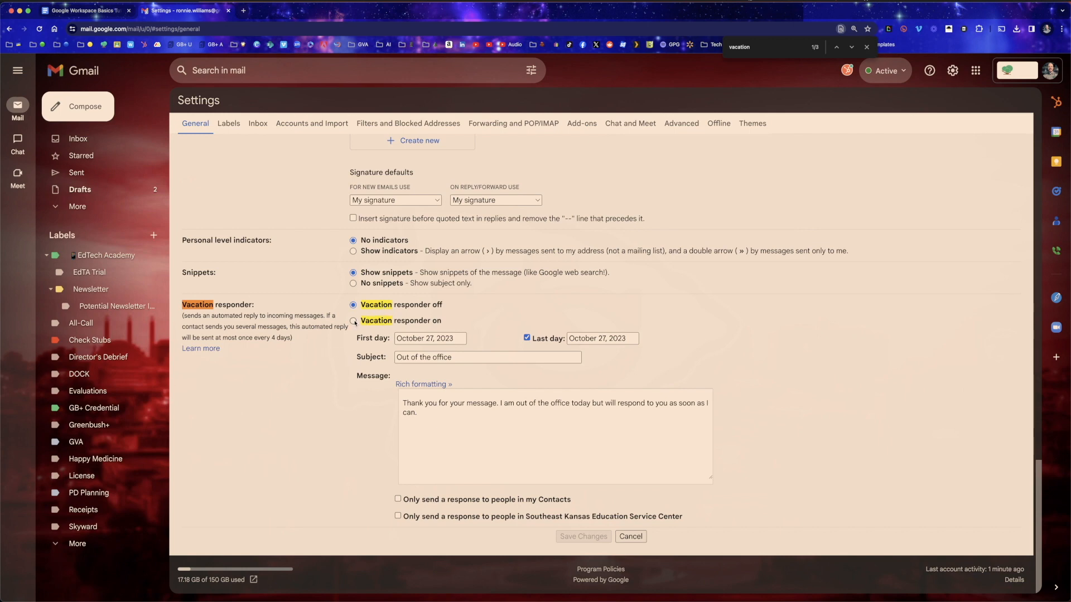
{"action": "left_click", "coordinate": [353, 321]}
{"action": "left_click", "coordinate": [449, 338]}
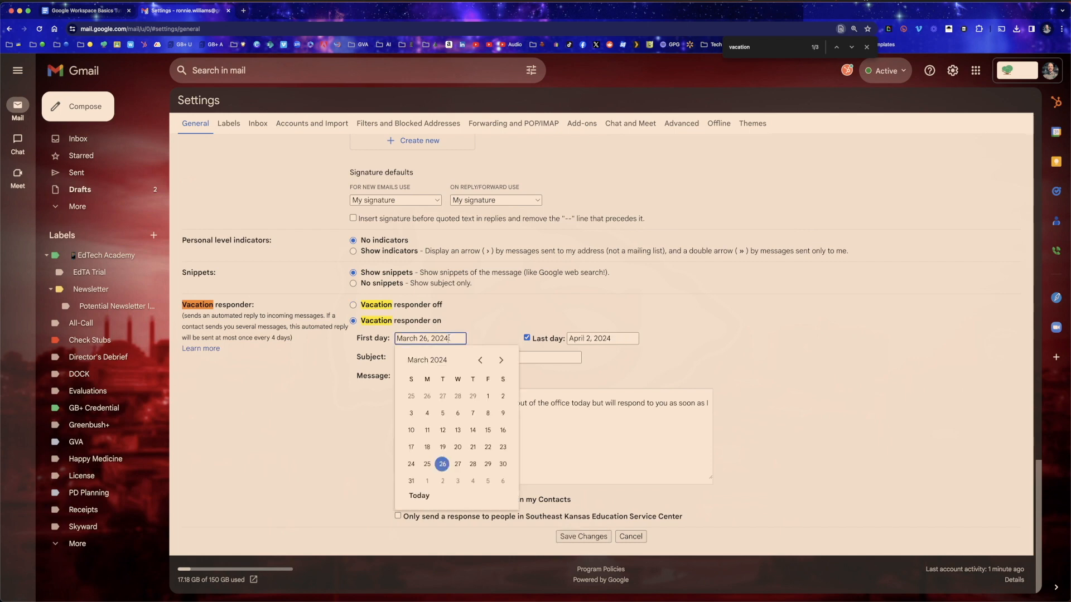
{"action": "left_click", "coordinate": [613, 337]}
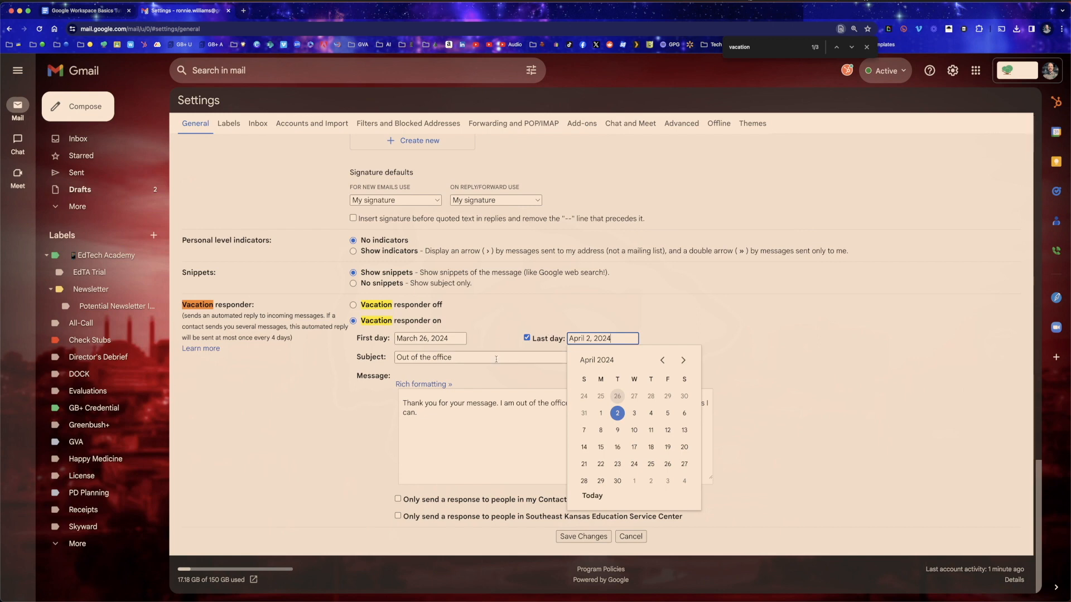
- Go through the vacation responder's subject and message fields and try to save the settings changes
{"action": "left_click", "coordinate": [480, 357]}
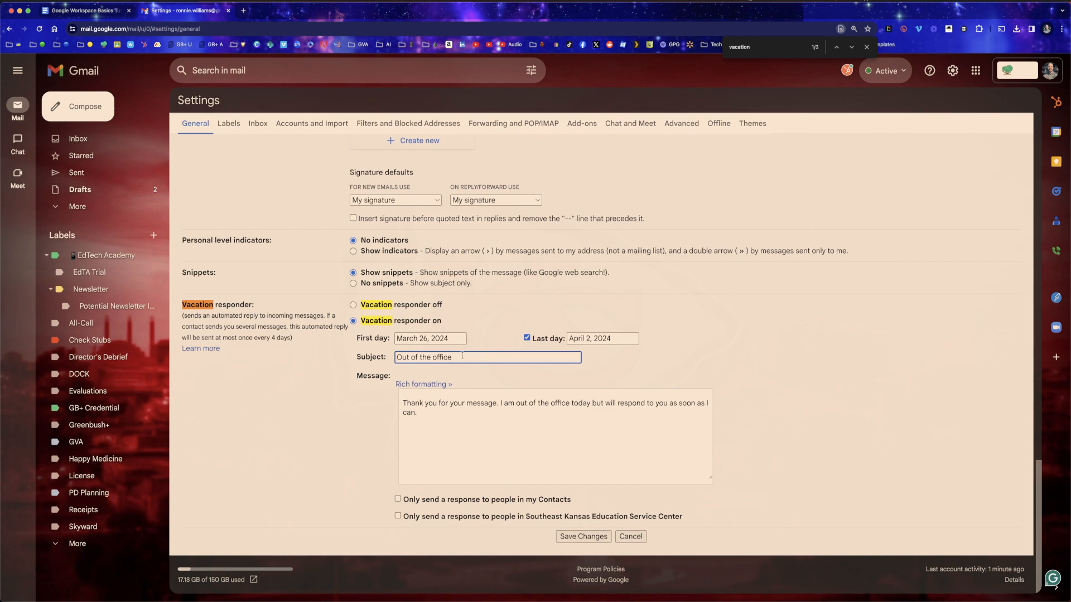
{"action": "left_click", "coordinate": [461, 412]}
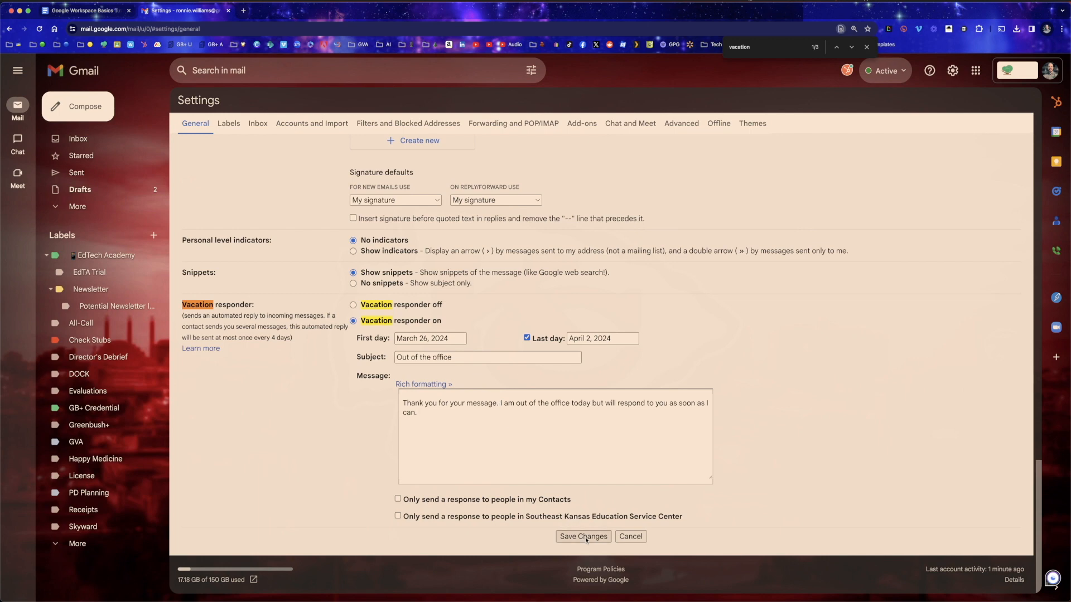
{"action": "left_click", "coordinate": [586, 539]}
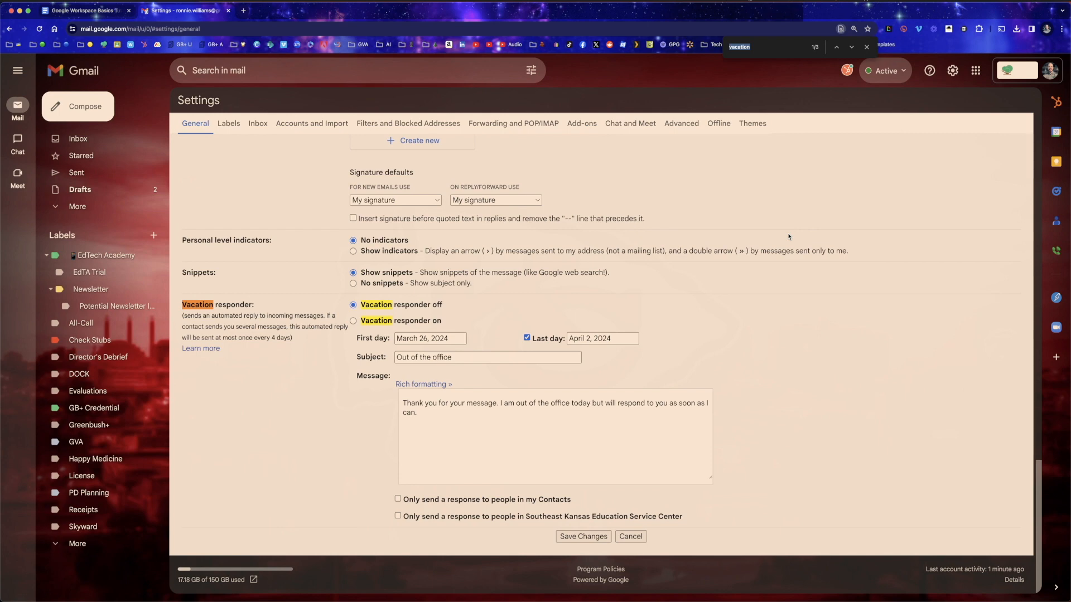
- Find "desktop" on the settings page, enable and allow Gmail desktop notifications, and check off "Desktop notifications" in the tutorial document
{"action": "type", "text": "desktop"}
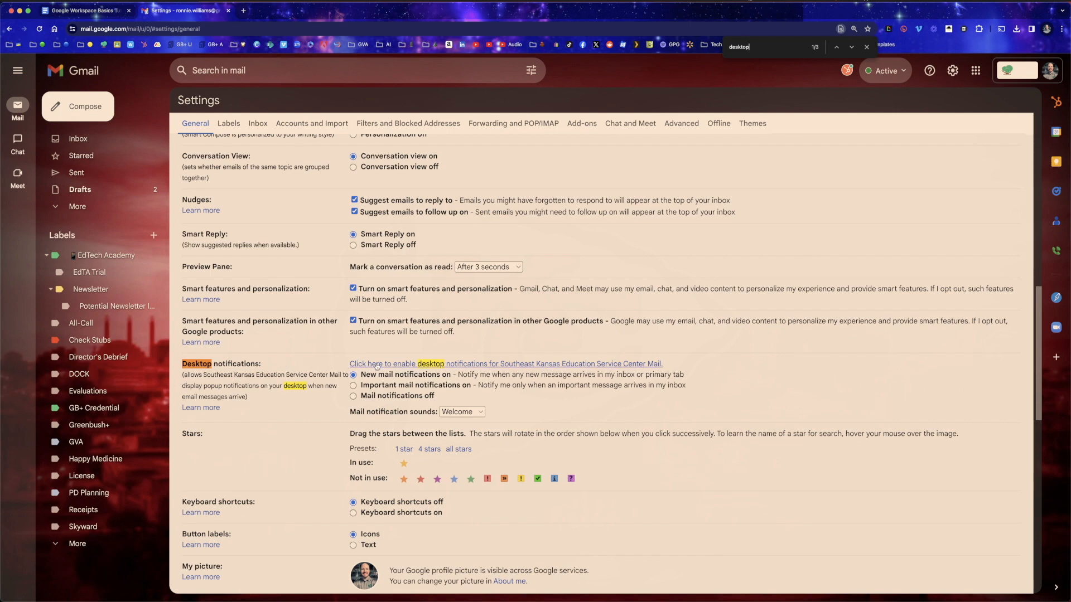
{"action": "left_click", "coordinate": [377, 366]}
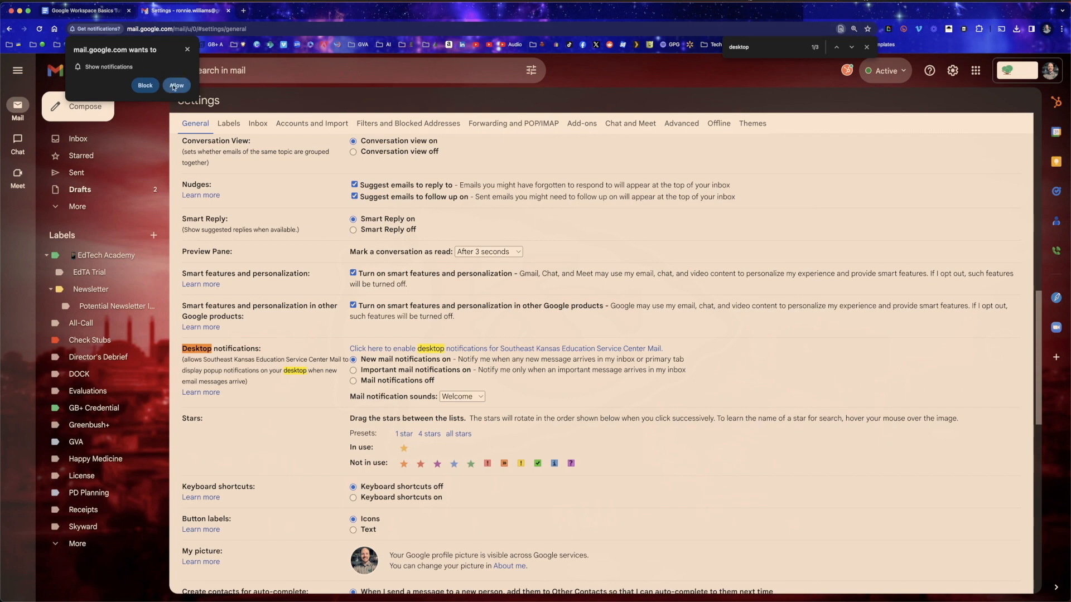
{"action": "left_click", "coordinate": [175, 86]}
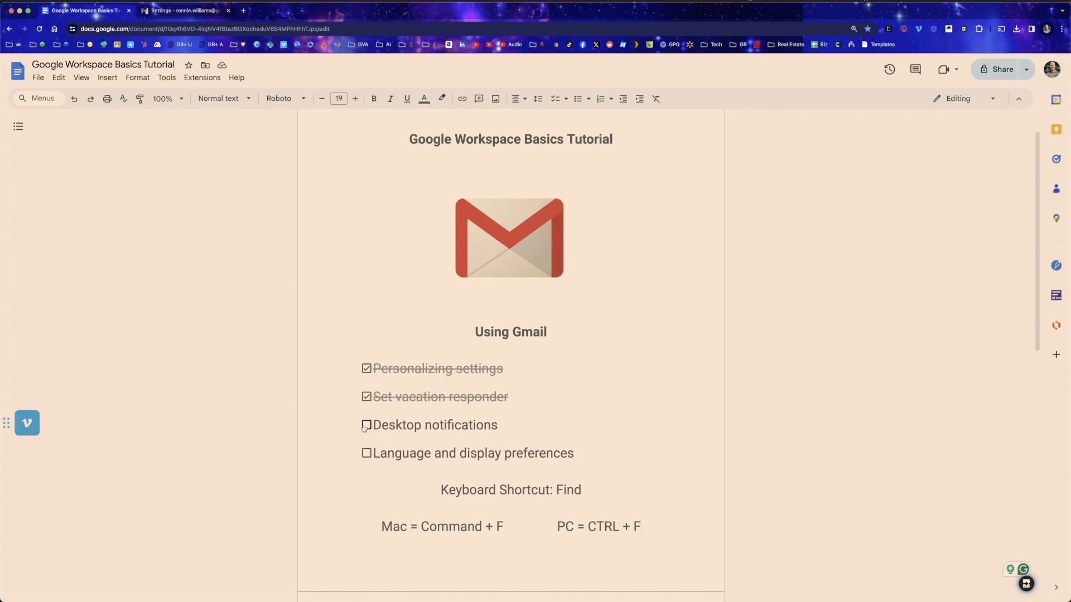
{"action": "left_click", "coordinate": [366, 426]}
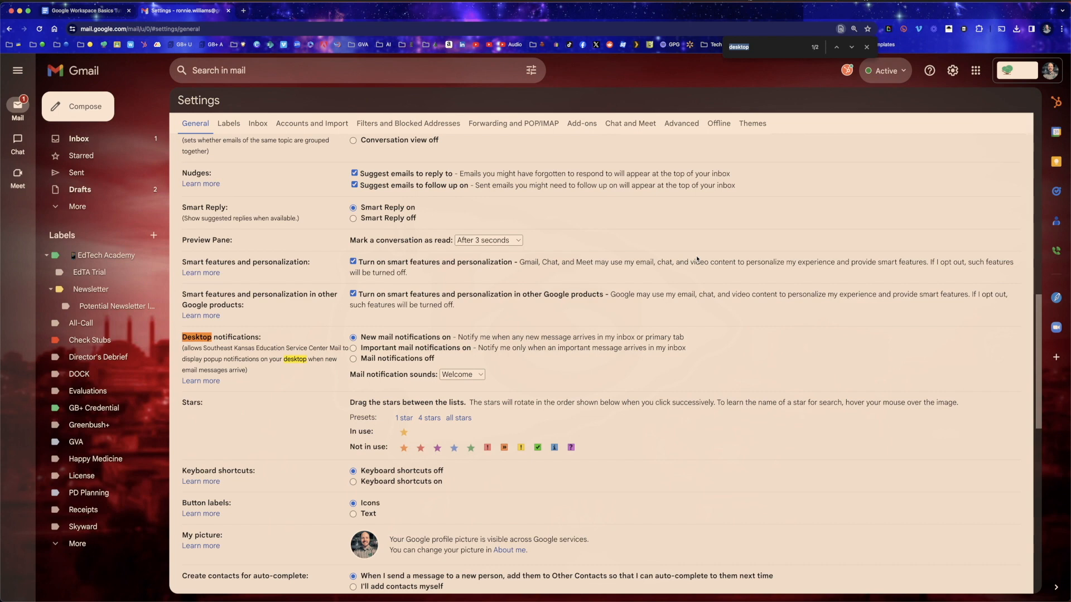
- Find "language" on Gmail's settings page, choose English (US) as display language, and check off "Language and display preferences" in the tutorial document
{"action": "type", "text": "language"}
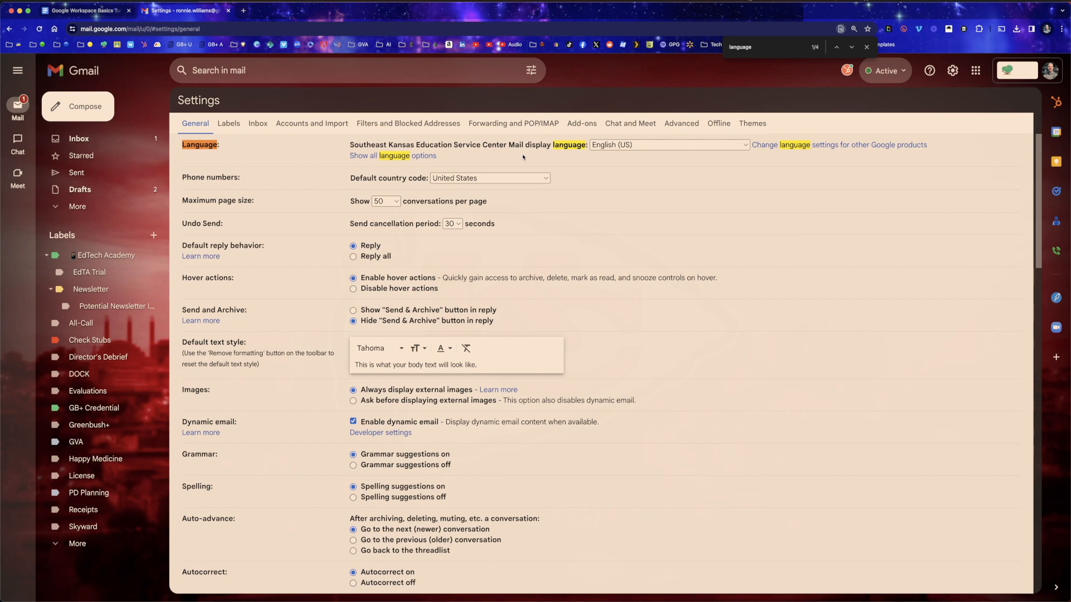
{"action": "left_click", "coordinate": [746, 145]}
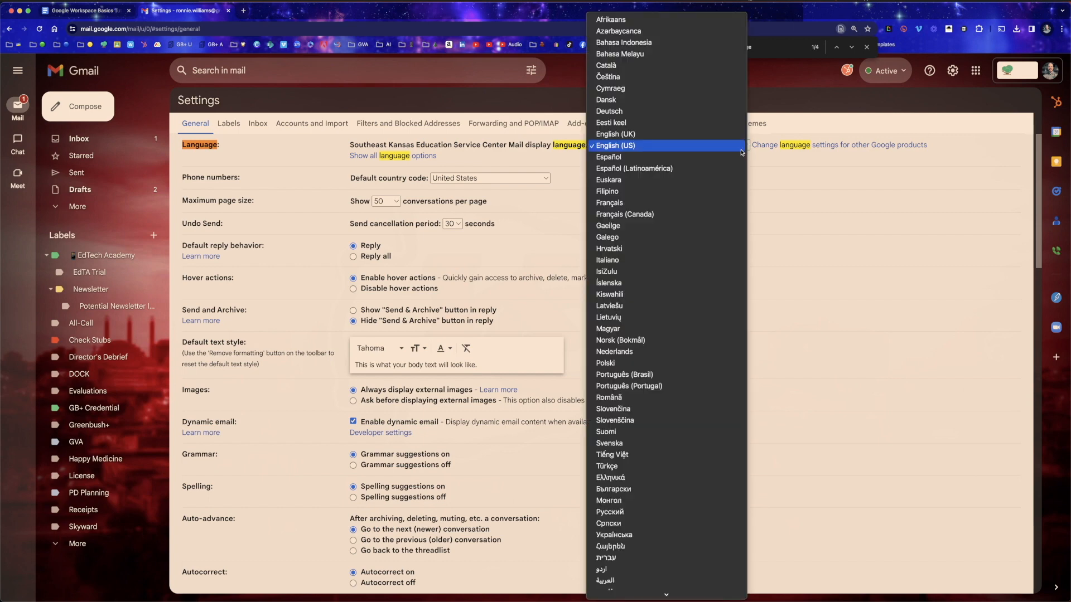
{"action": "scroll", "coordinate": [682, 204], "scroll_direction": "down", "scroll_amount": 5}
{"action": "scroll", "coordinate": [683, 207], "scroll_direction": "up", "scroll_amount": 4}
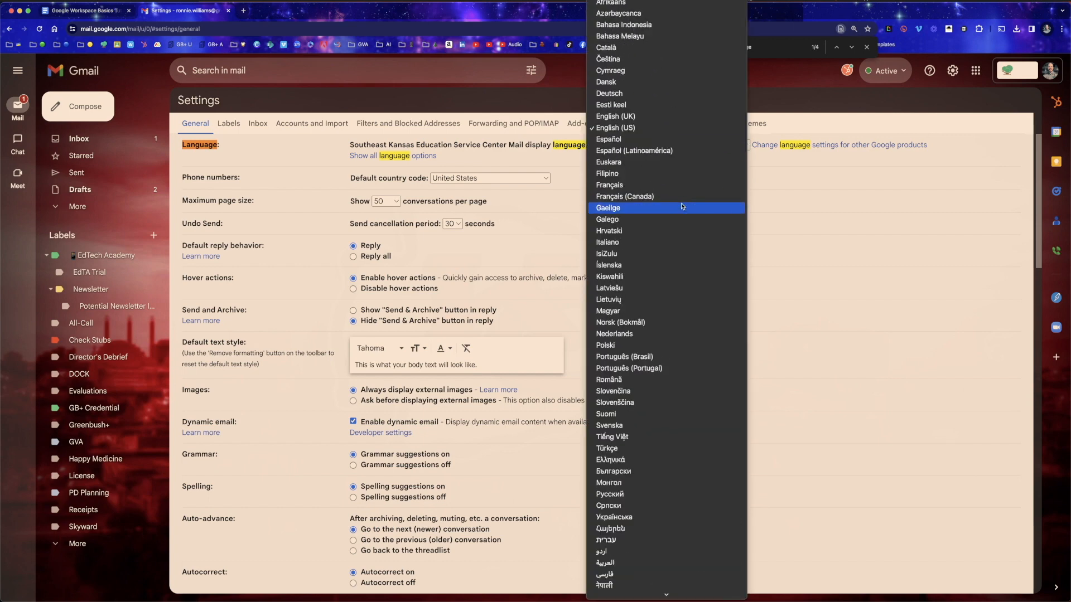
{"action": "left_click", "coordinate": [661, 128]}
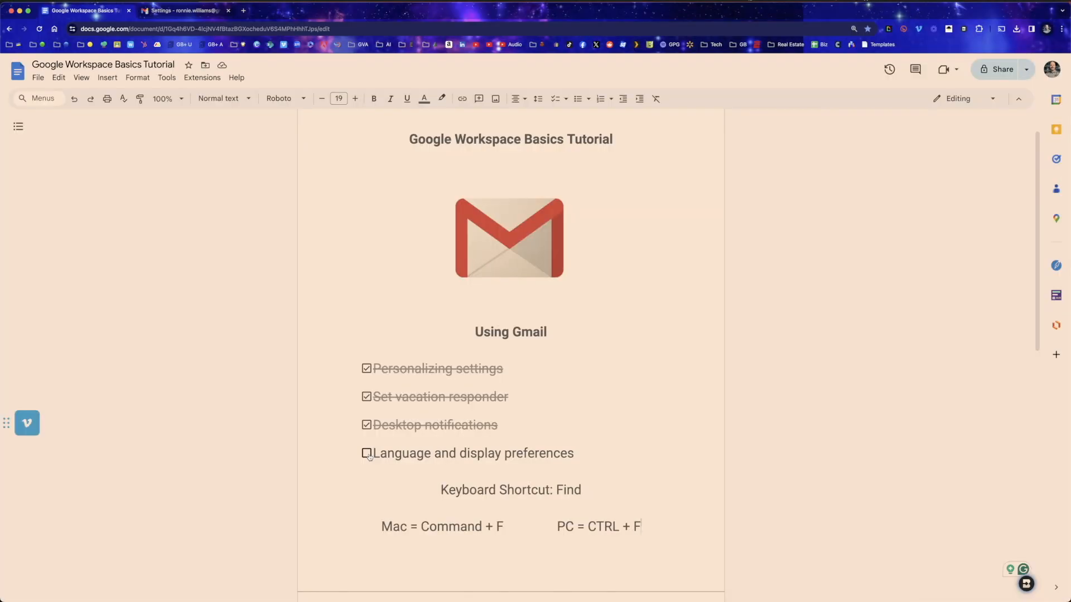
{"action": "left_click", "coordinate": [367, 454]}
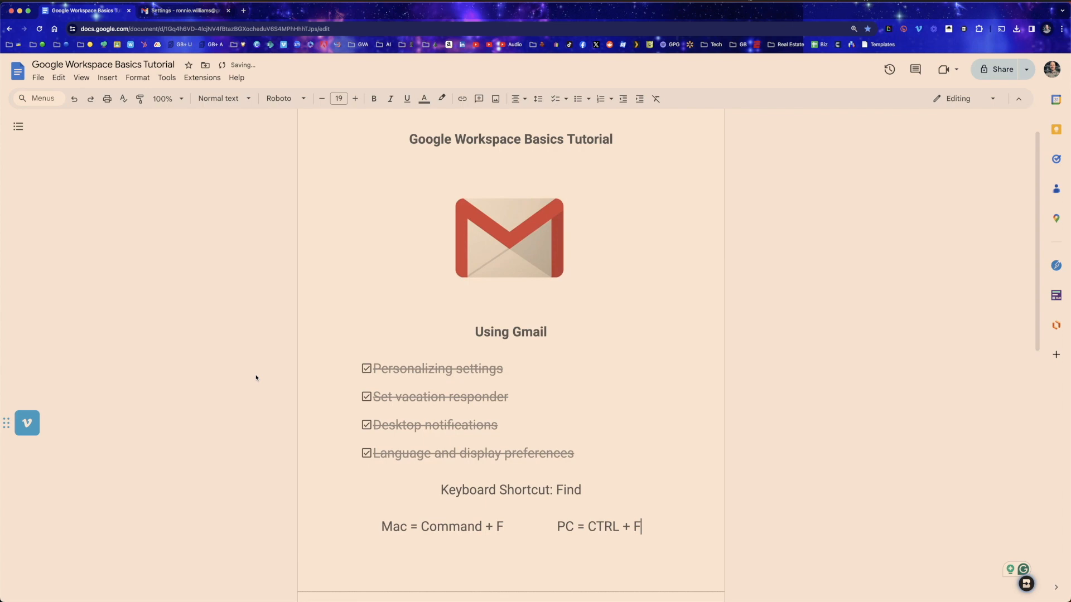